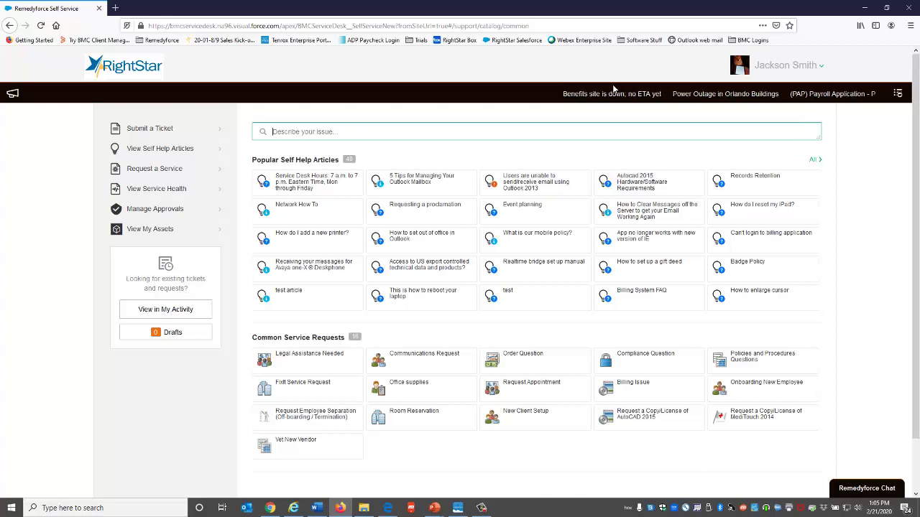
Open the "I have a general HR question" service request from the Human Resources category of the service catalog.
click(180, 170)
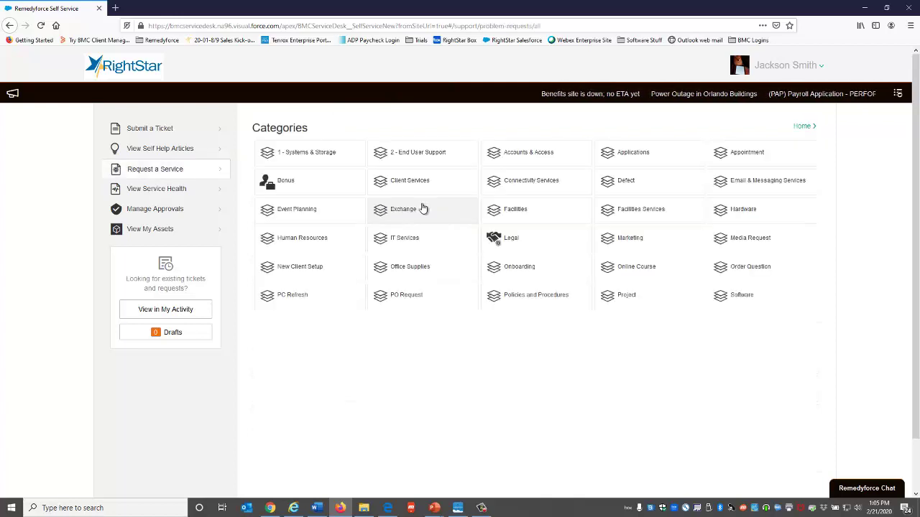
click(312, 239)
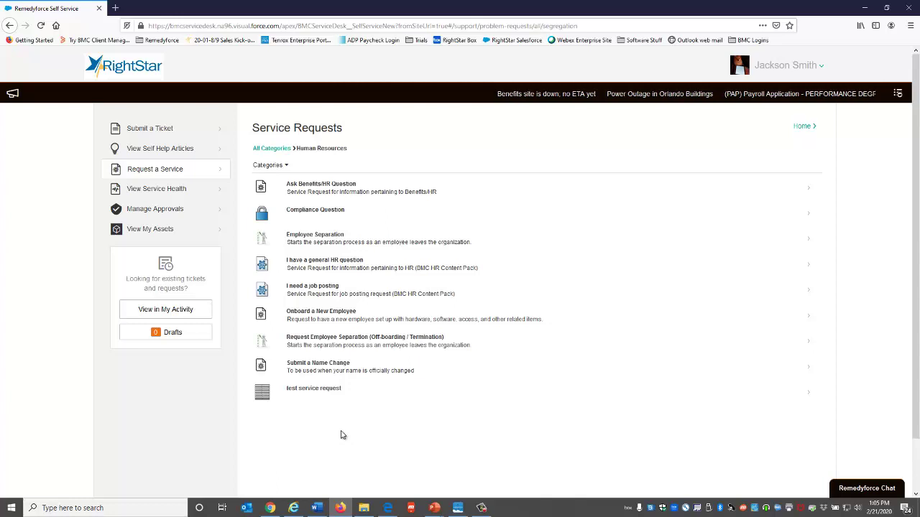
click(303, 265)
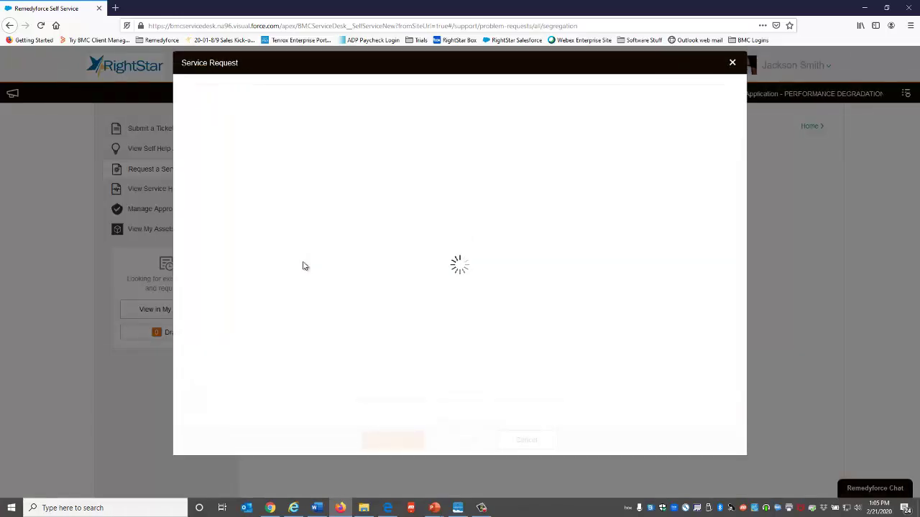
Set the HR question's type of issue to Benefits and the preferred contact method to Phone.
click(301, 284)
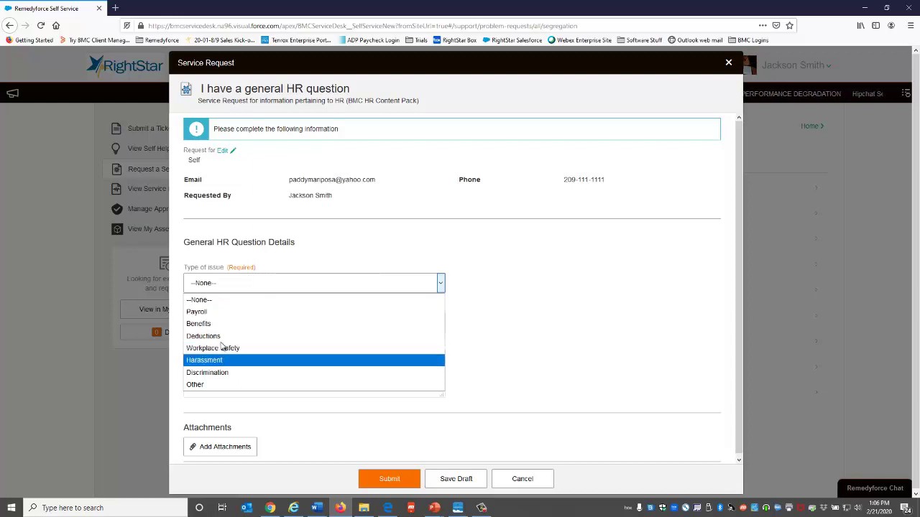
click(213, 324)
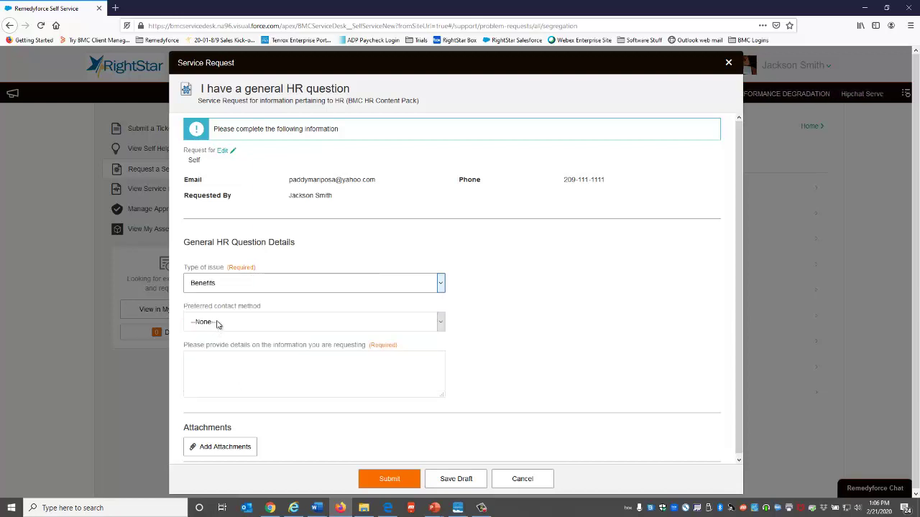
click(218, 325)
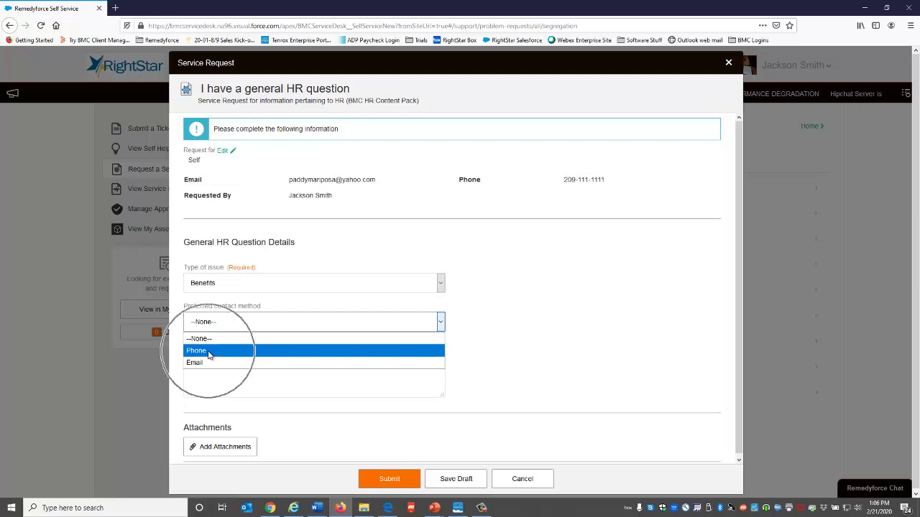
click(207, 351)
click(211, 361)
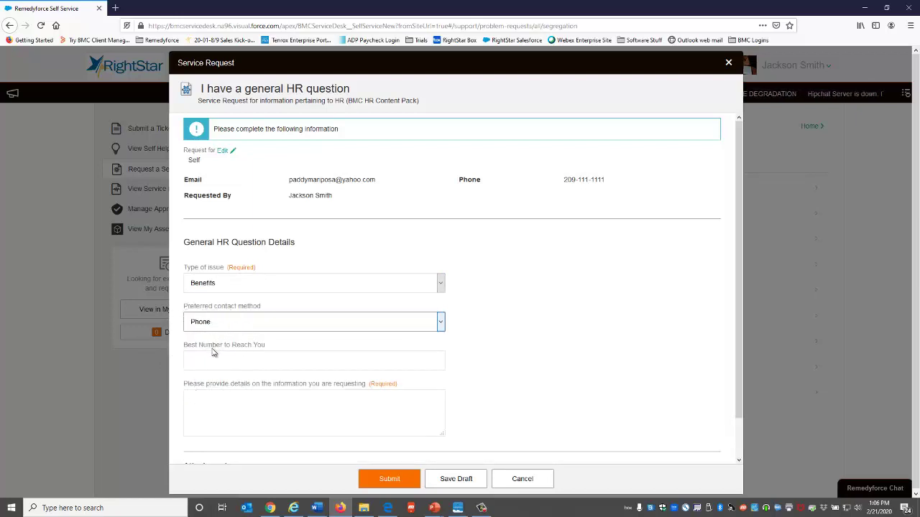
Enter the contact phone number and the details "New baby, need to know FMLA info", and submit the HR question.
click(216, 354)
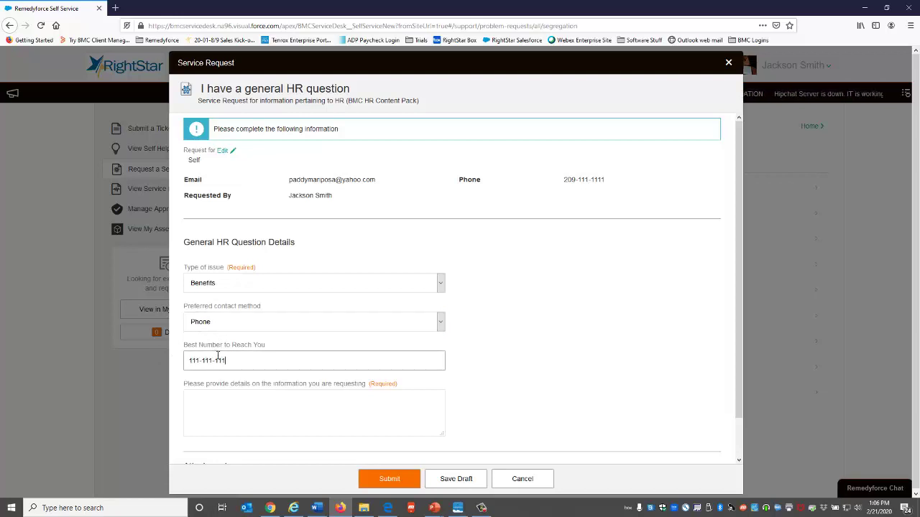
click(253, 408)
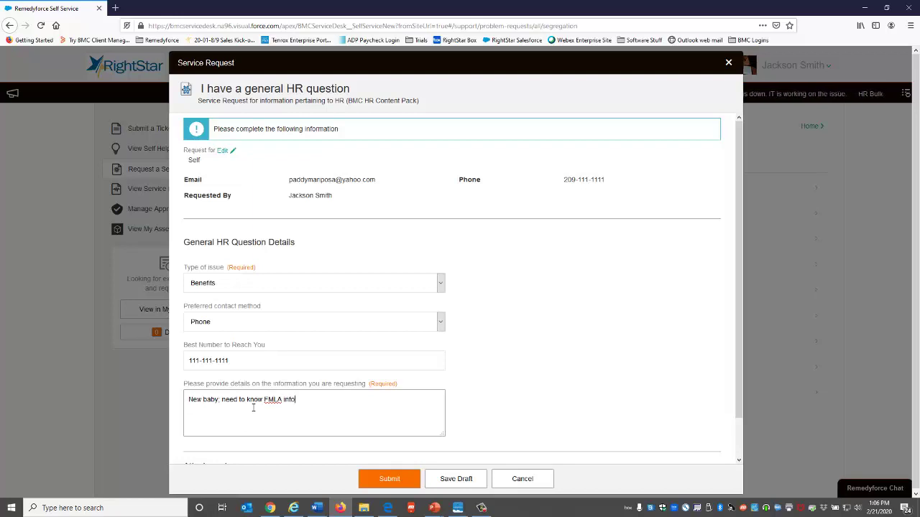
click(389, 478)
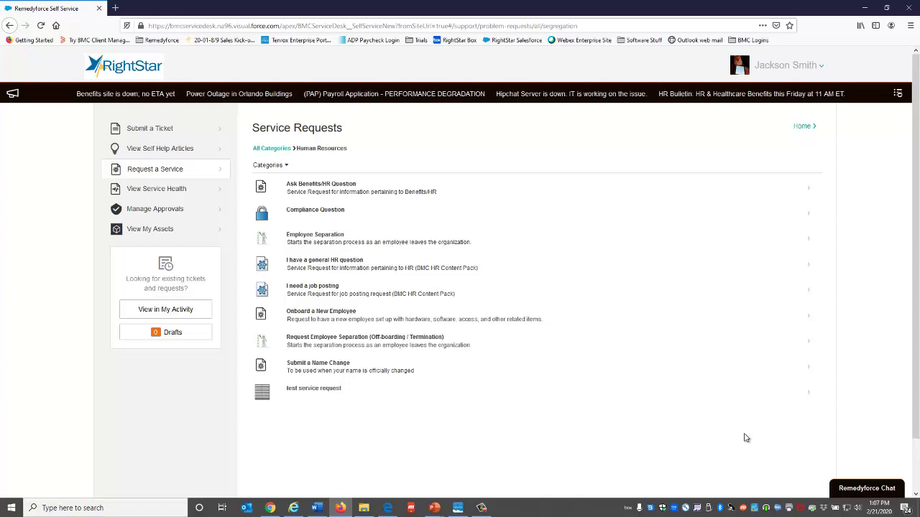
Open the "I need a job posting" request and enter job title "Sr. Honcho" with description "does everything".
click(313, 292)
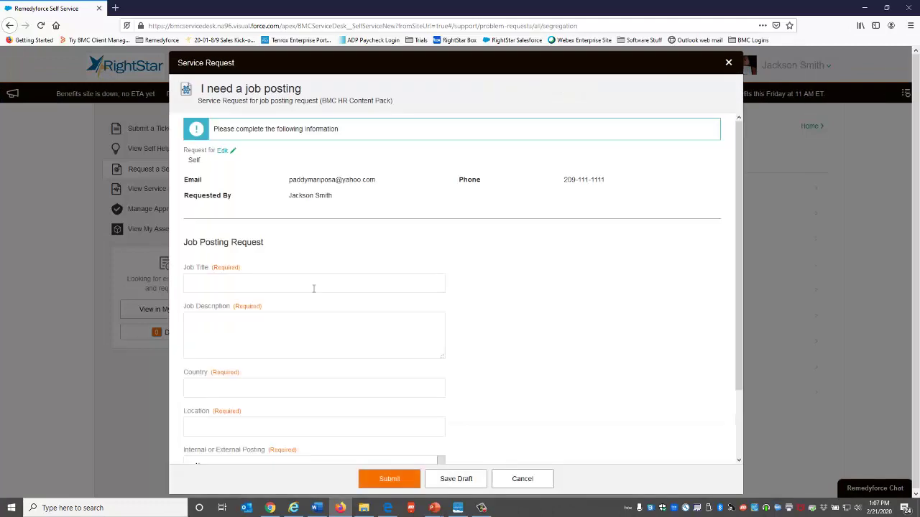
click(313, 288)
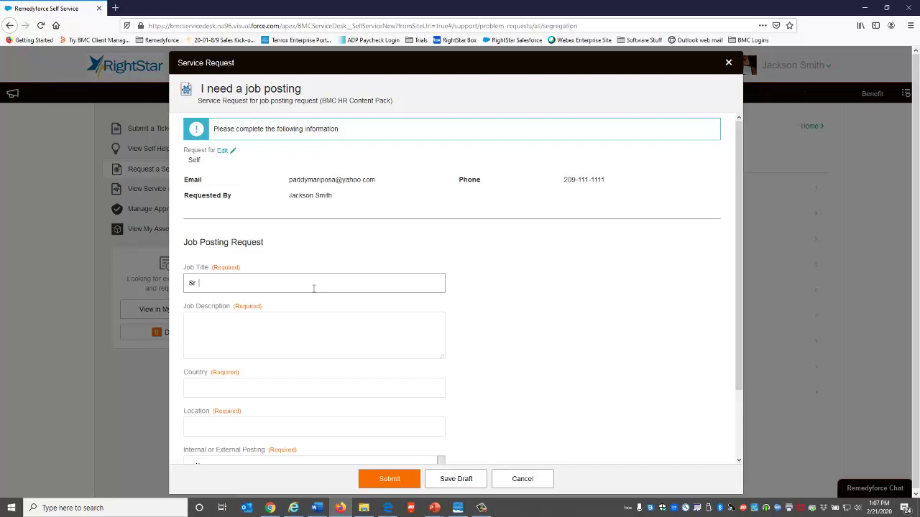
key(Tab)
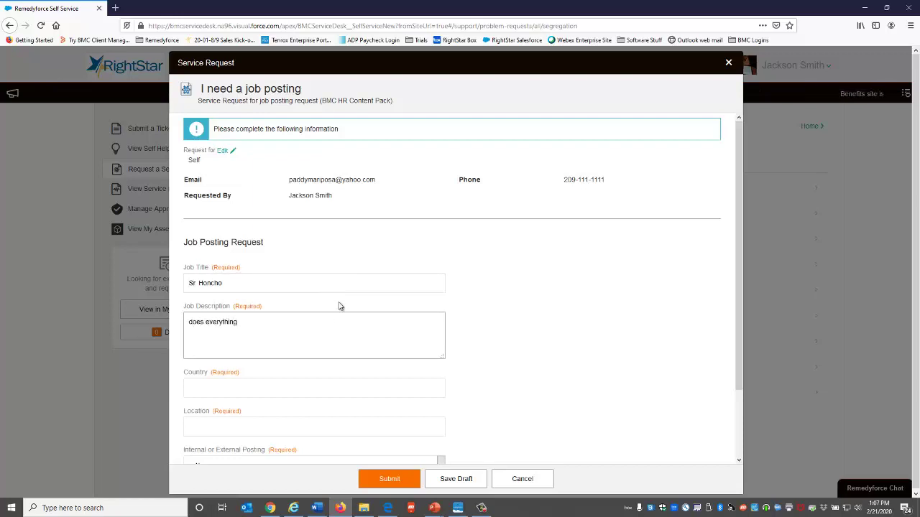
Complete the job posting with country USA, location "Vancouver, WA" and posting type External/Internal, and submit it.
click(315, 389)
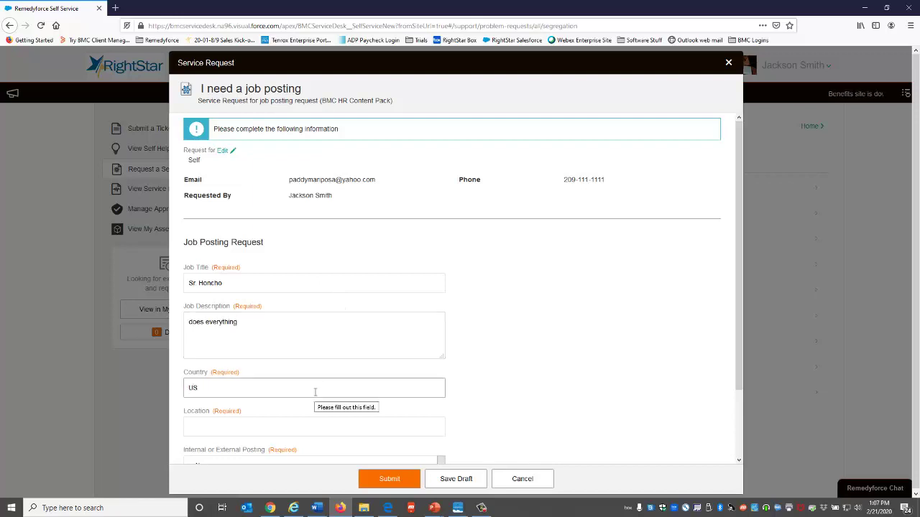
click(303, 426)
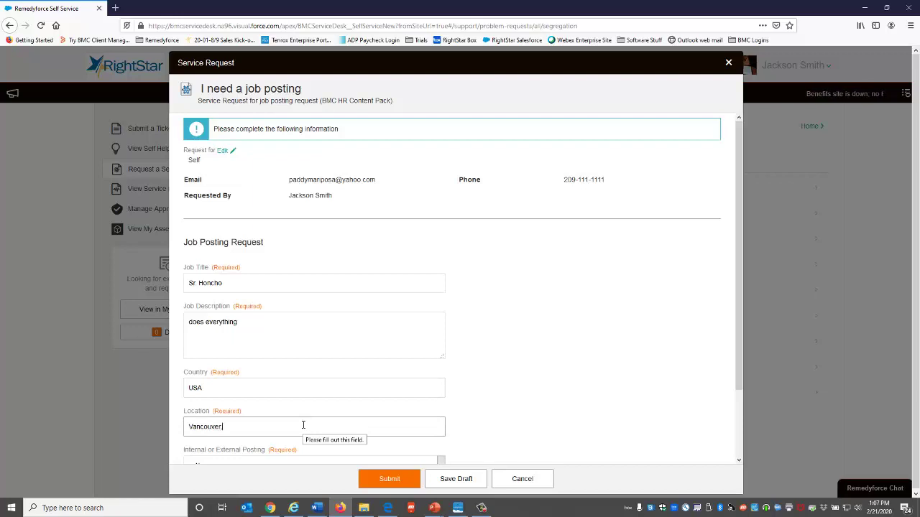
scroll(538, 229, down, 2)
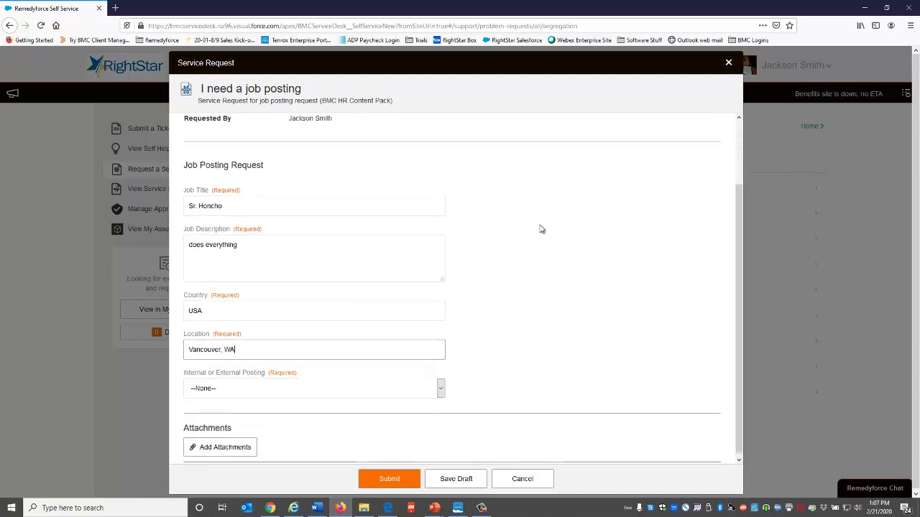
click(436, 387)
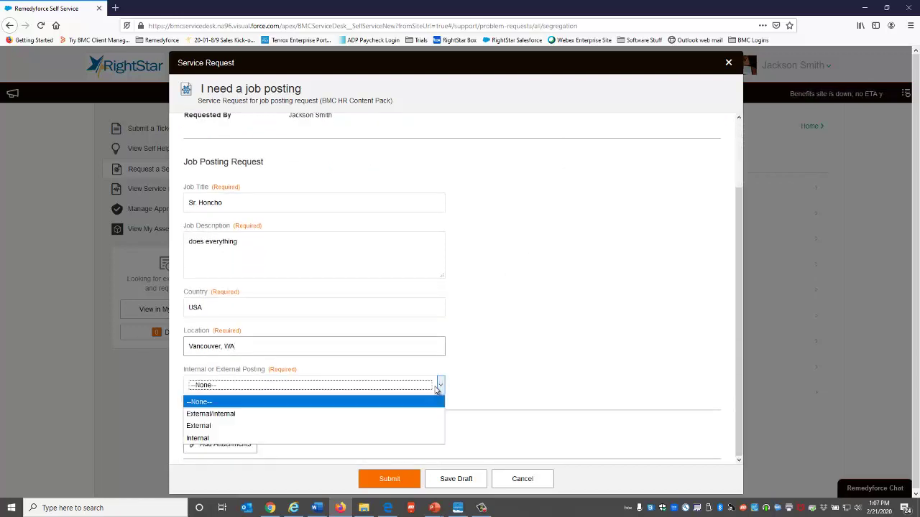
click(361, 420)
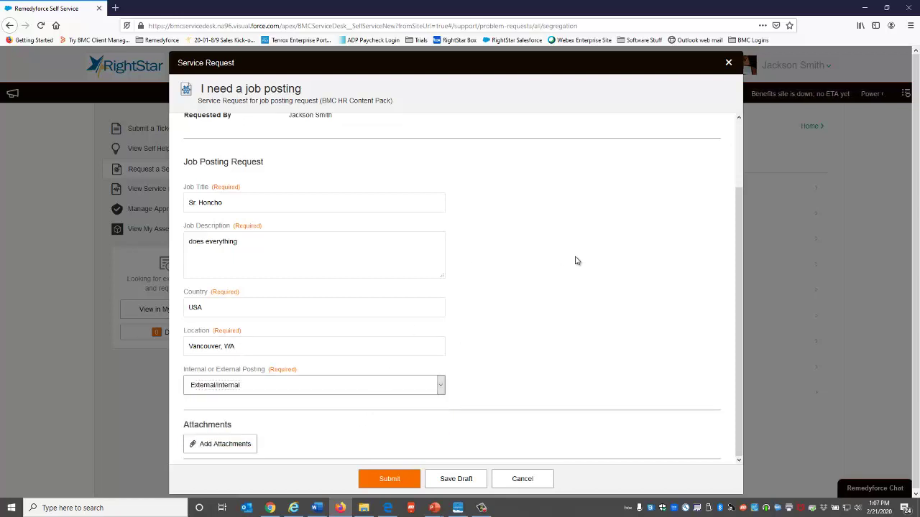
click(388, 480)
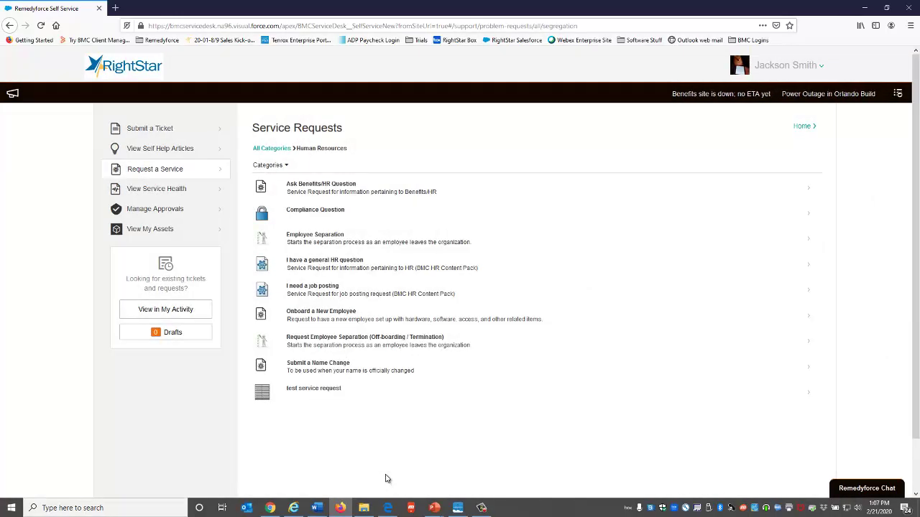
Search the self-service home page for "bonus" and open the Spot Bonus Award service request.
click(804, 126)
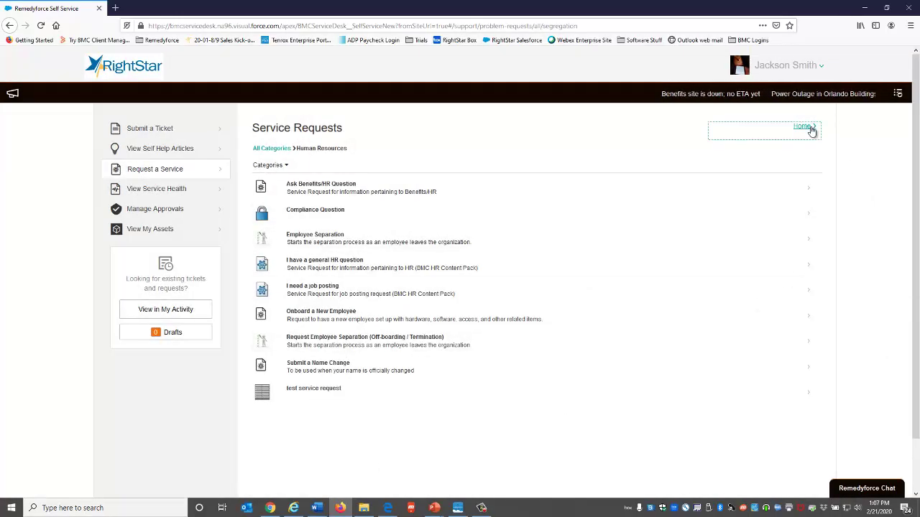
text(bonus)
key(Return)
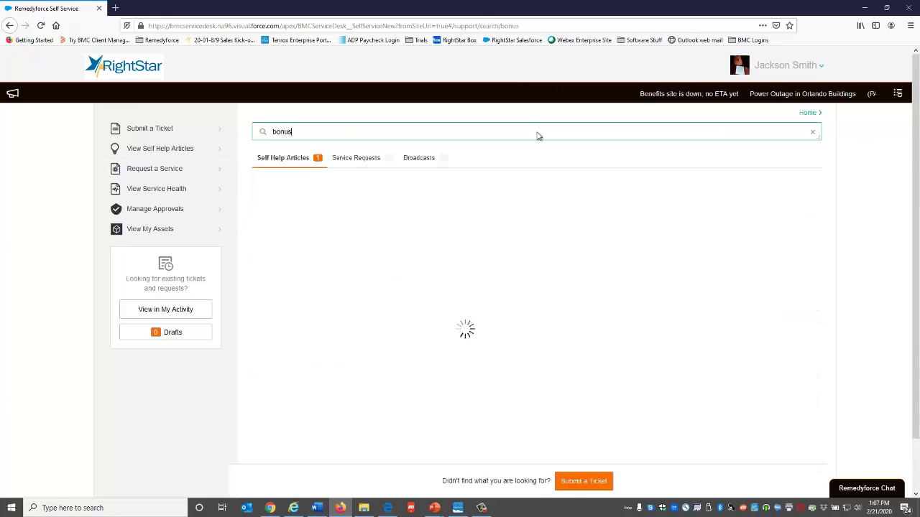
click(363, 164)
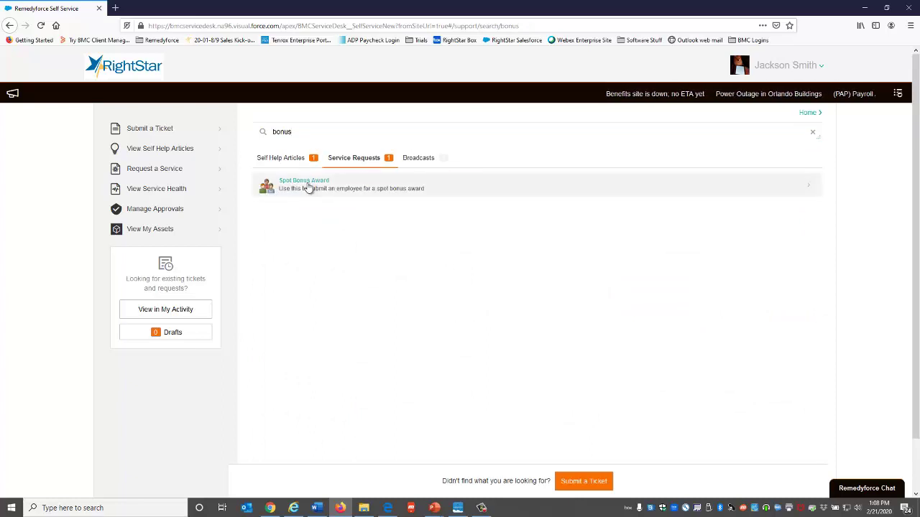
click(308, 186)
Choose the employee, enter reason "stepped up and took on extra projects" and bonus amount 1,000, and submit the Spot Bonus Award.
click(295, 208)
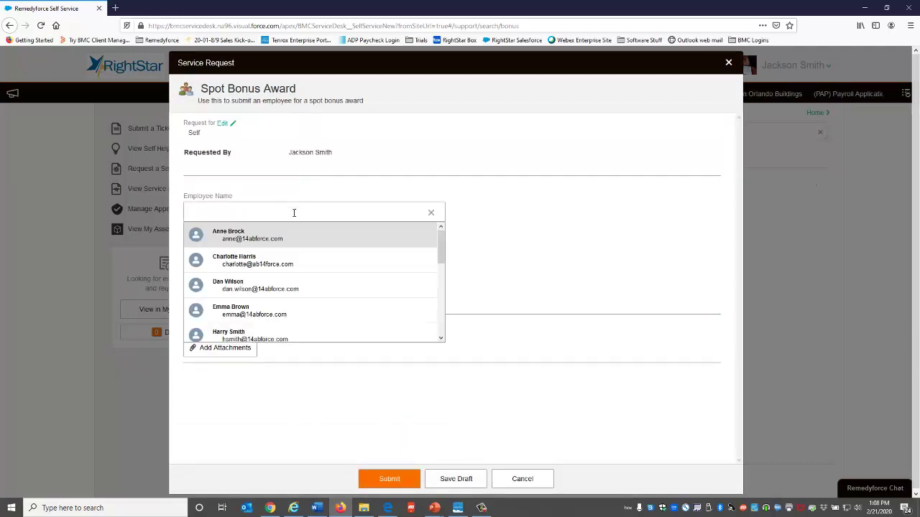
click(270, 309)
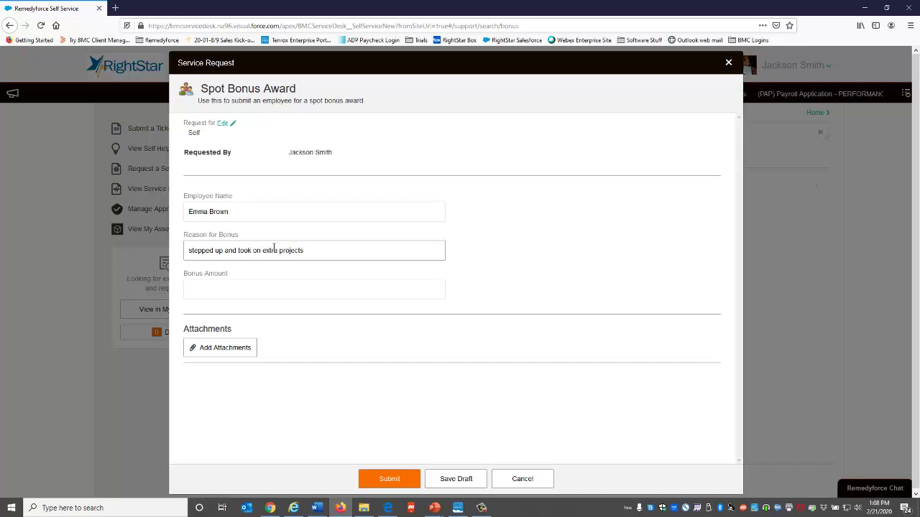
click(279, 284)
text(1)
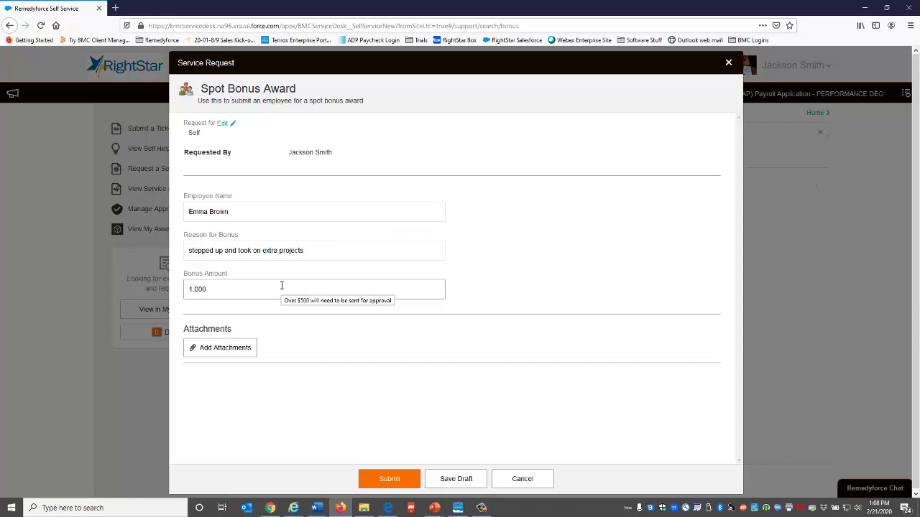
click(388, 479)
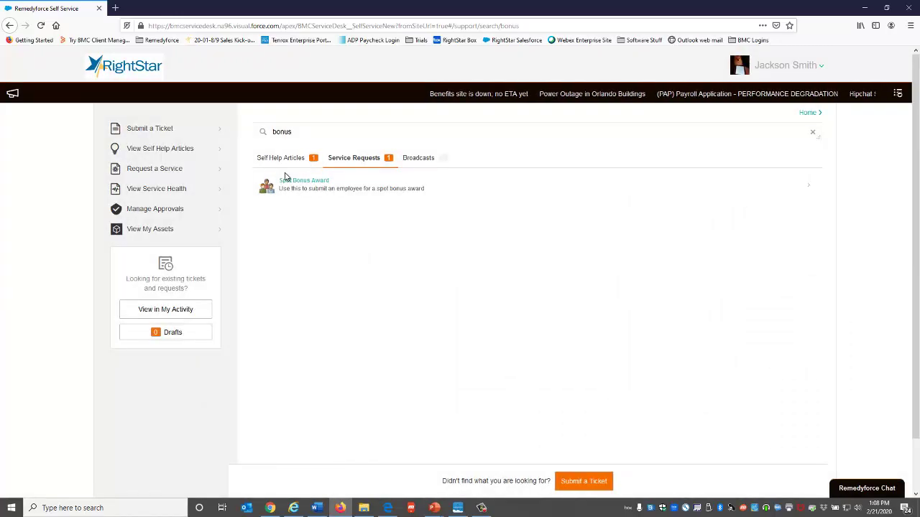
Switch to the Remedyforce Console in Chrome, refresh the incident list and show the HR Sys Admin queue.
click(268, 509)
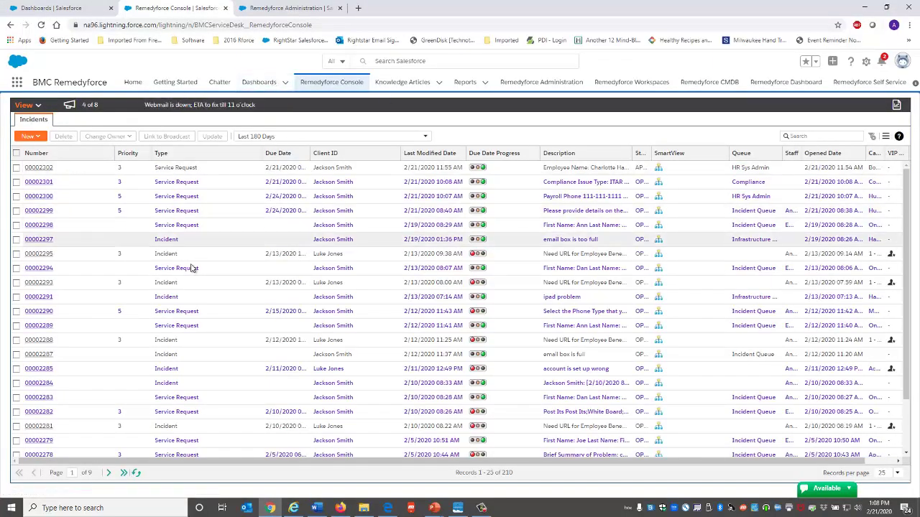
click(137, 474)
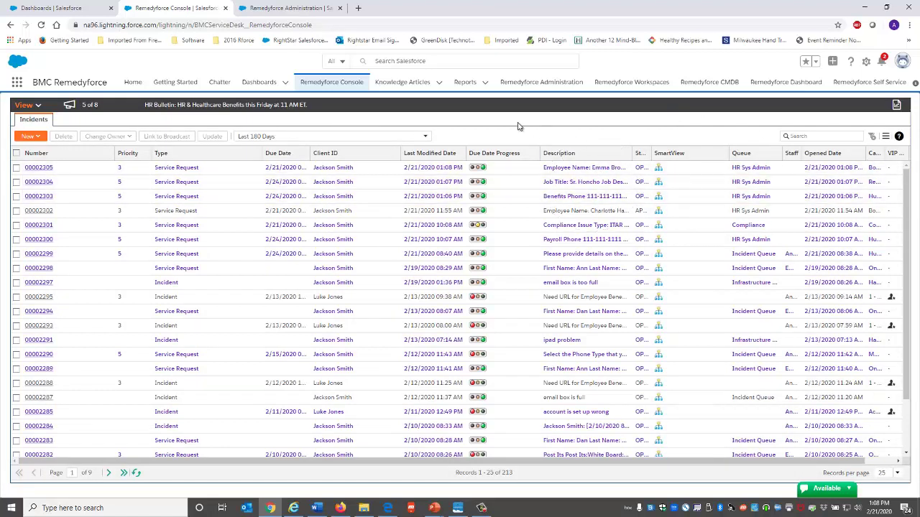
click(424, 136)
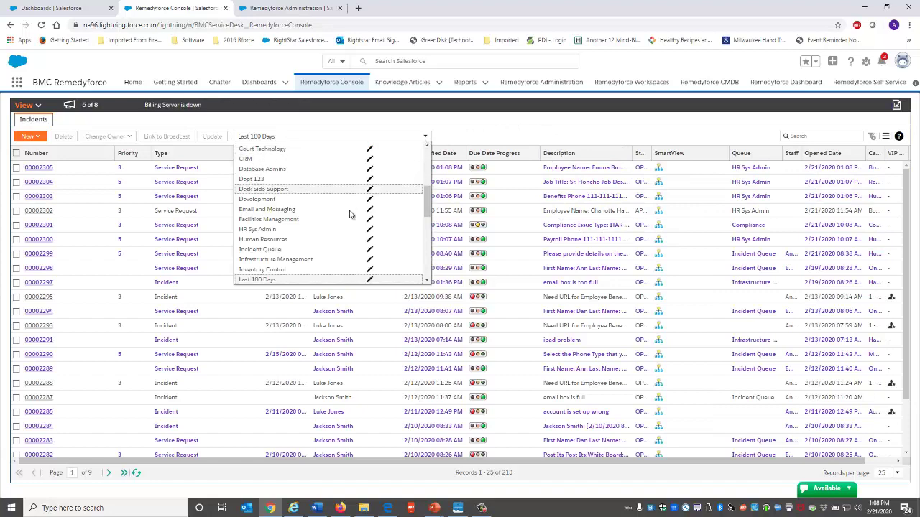
click(329, 232)
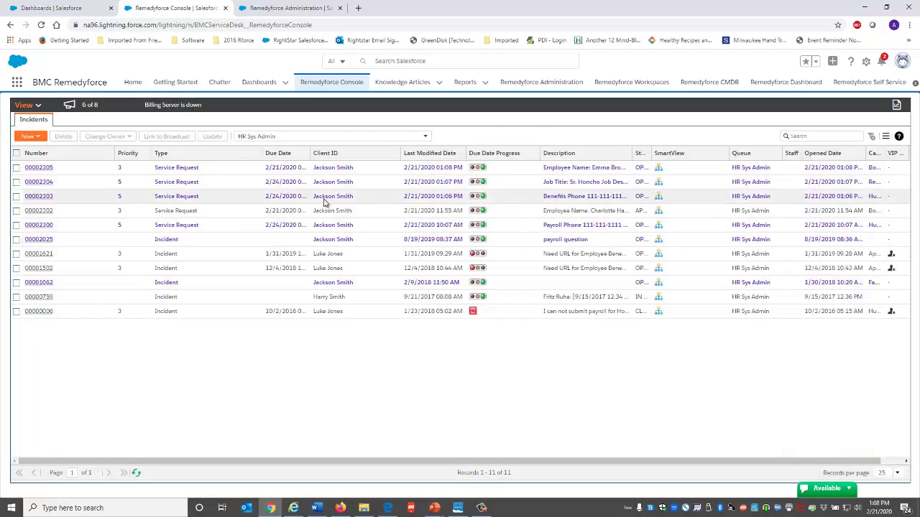
Switch to the Remedyforce Console in Edge, refresh its incidents and show the HR Sys Admin queue there.
click(389, 509)
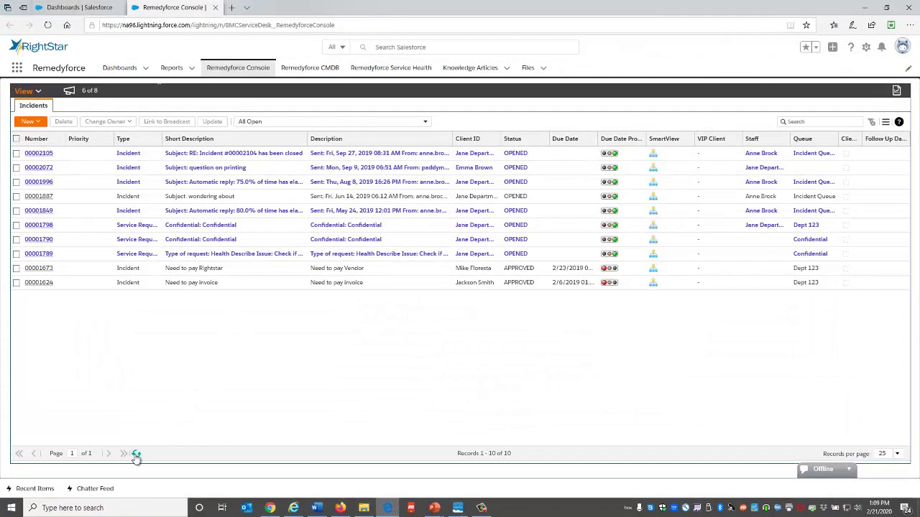
click(136, 455)
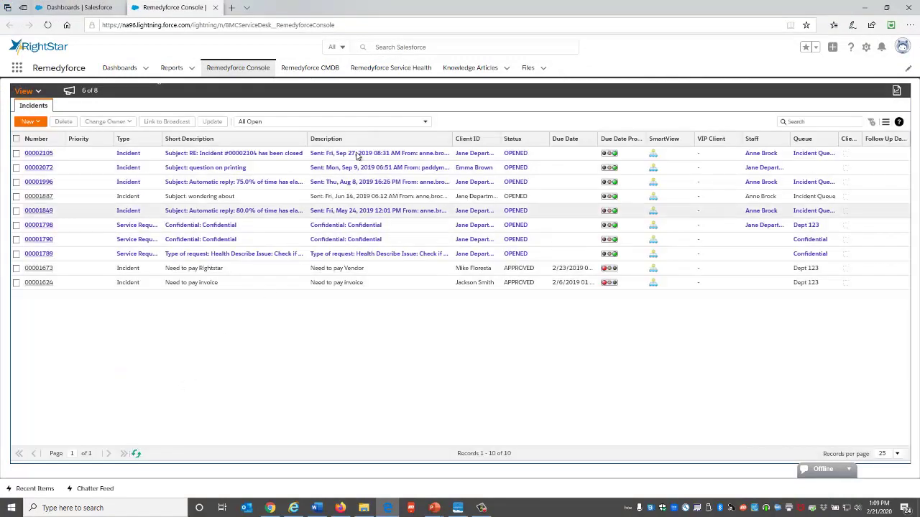
click(356, 121)
scroll(297, 240, down, 2)
scroll(295, 241, down, 2)
click(290, 217)
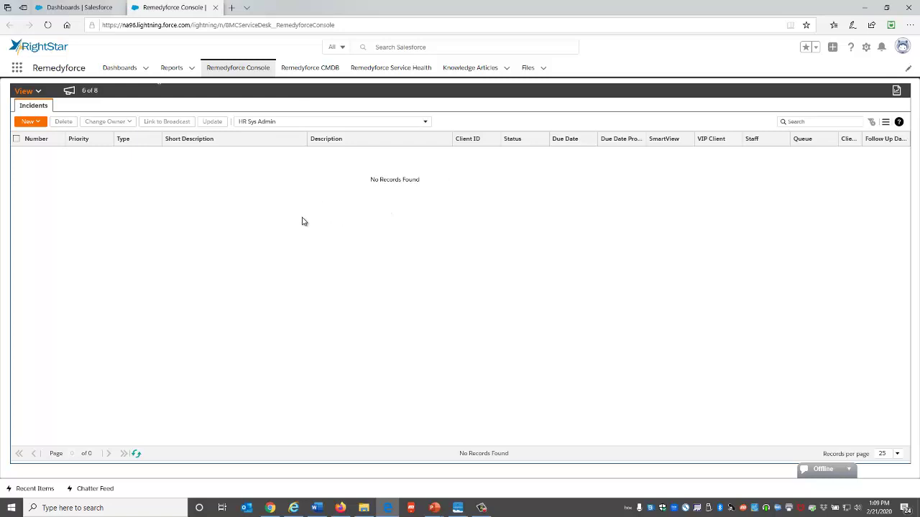
Return to Chrome and bring up the Spot Bonus Award request definition in Remedyforce Administration, highlighting its service request title.
click(270, 508)
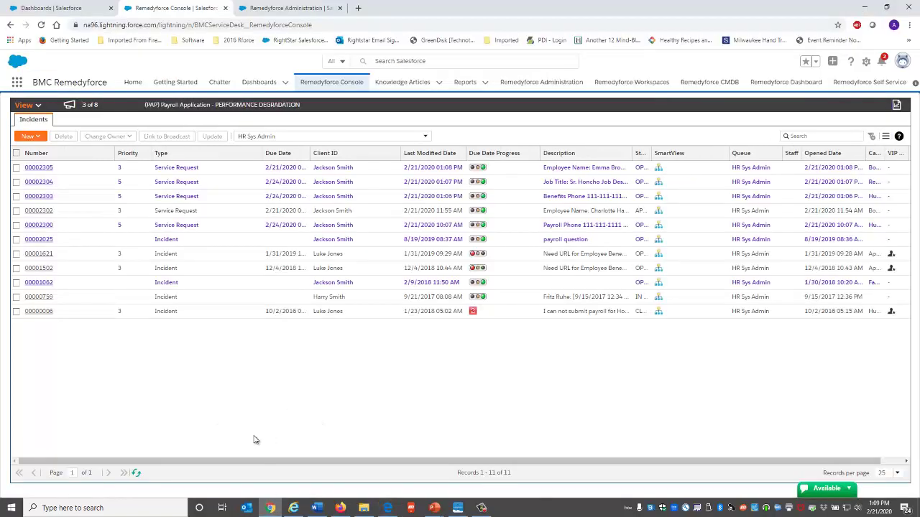
click(311, 9)
drag(235, 185, 41, 189)
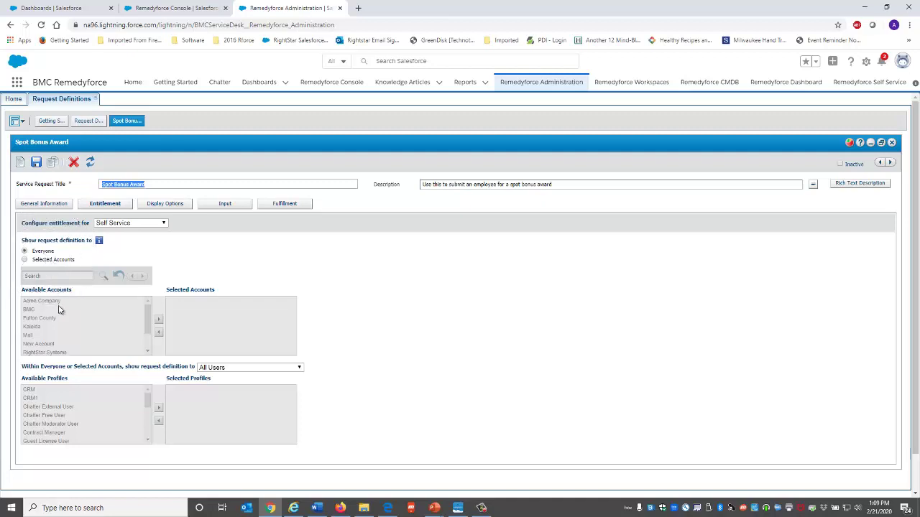
Restrict the Self Service entitlement of the Spot Bonus Award to Selected Accounts, and set it back to Everyone.
click(25, 260)
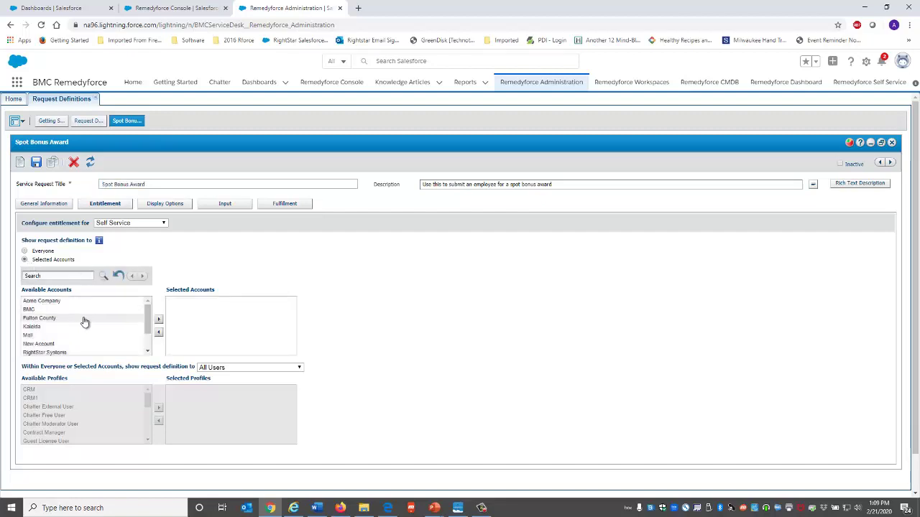
click(25, 251)
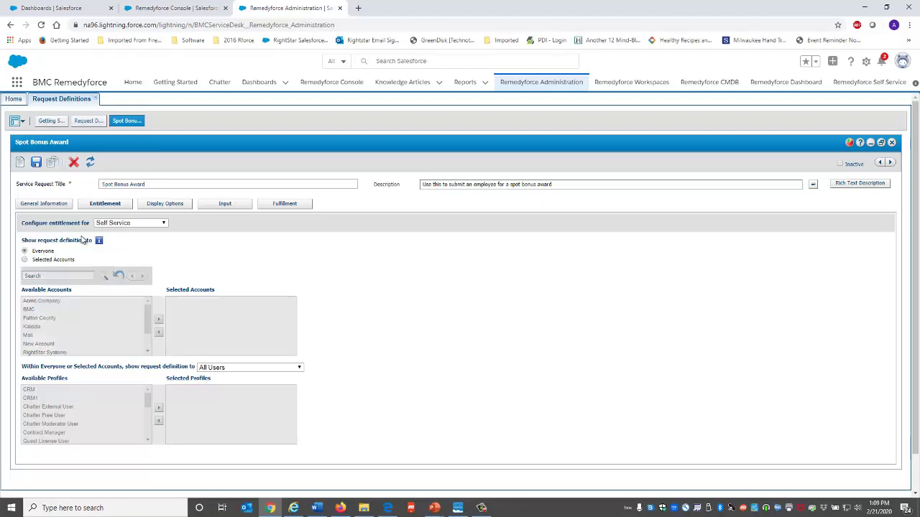
Open the newest service request from the HR Sys Admin queue in the Remedyforce Console and review its description and Spot Bonus Award details.
click(192, 8)
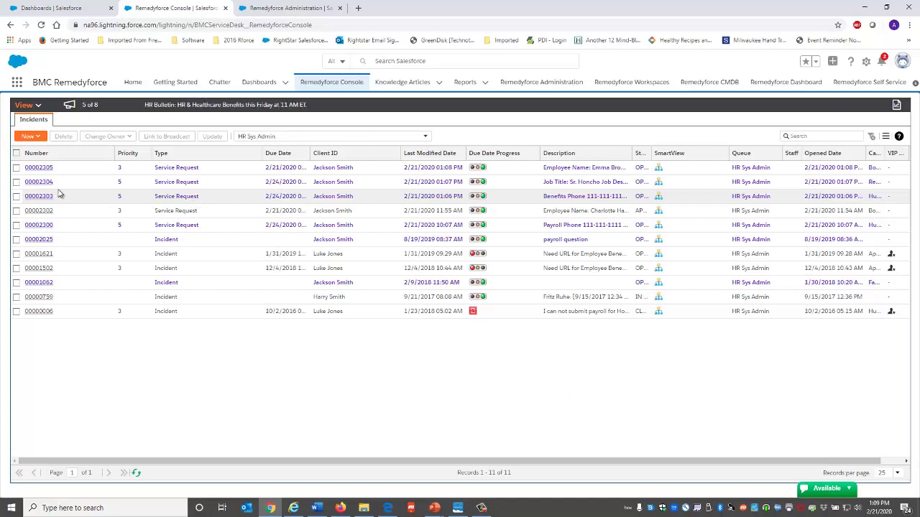
click(42, 169)
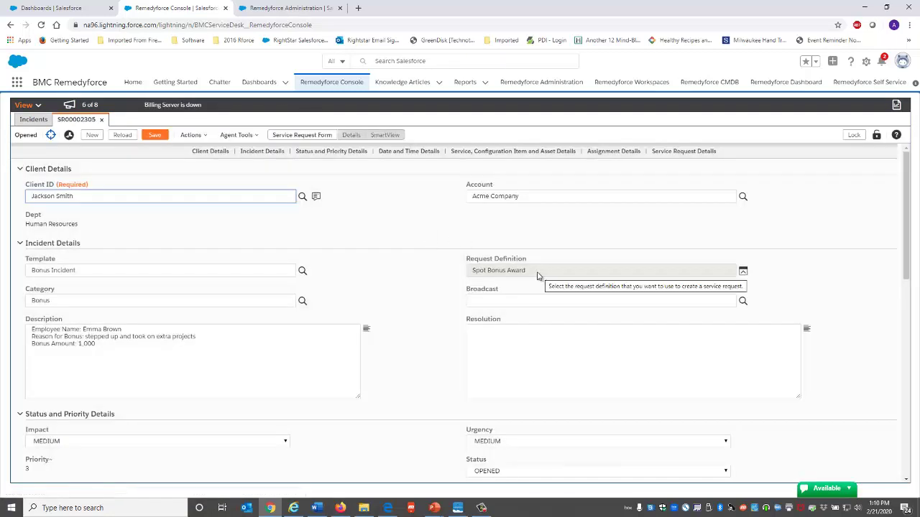
click(102, 348)
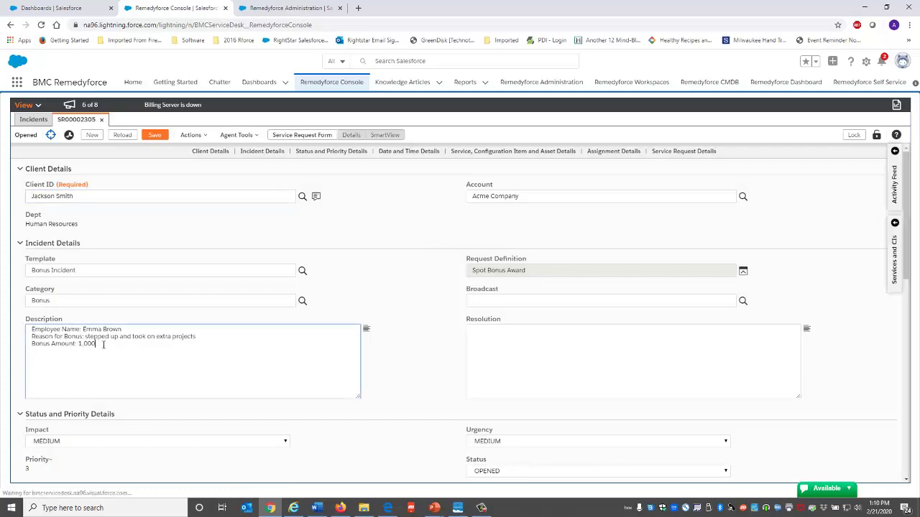
scroll(103, 346, down, 8)
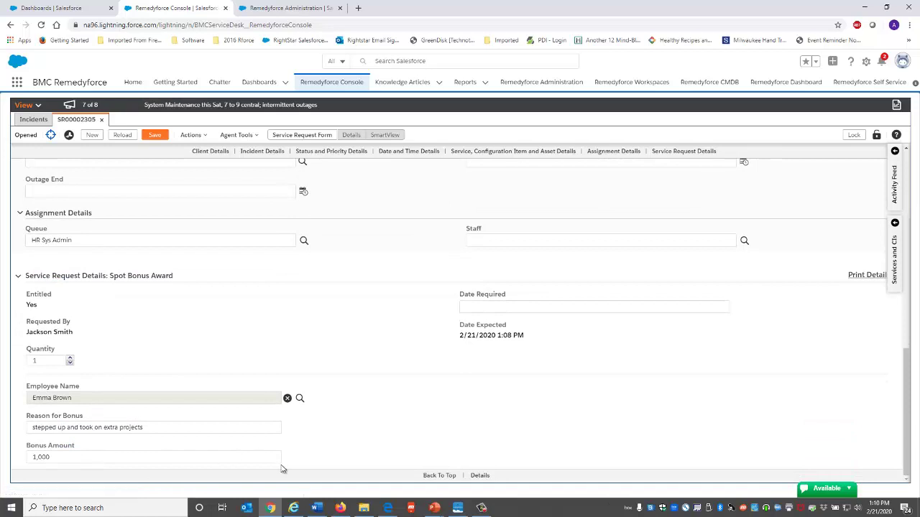
mouse_move(274, 462)
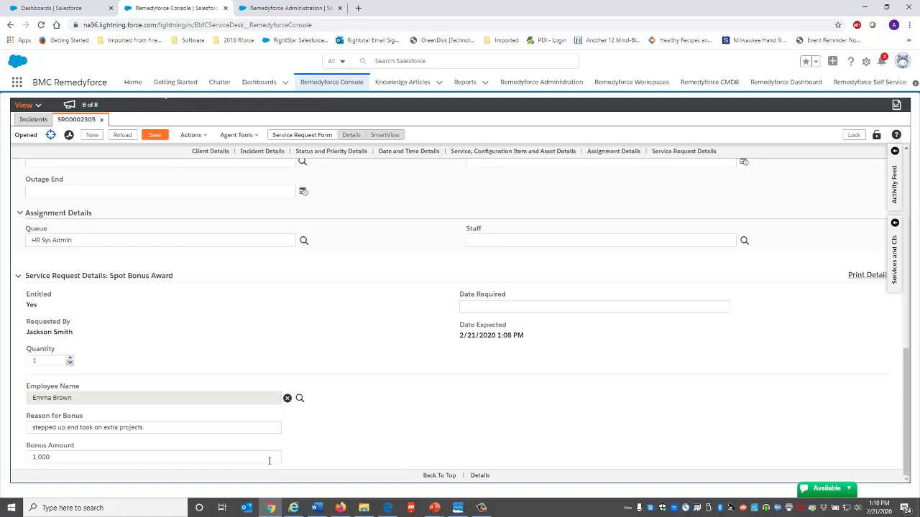
Submit the open Spot Bonus Award service request for approval.
scroll(237, 373, up, 3)
click(196, 136)
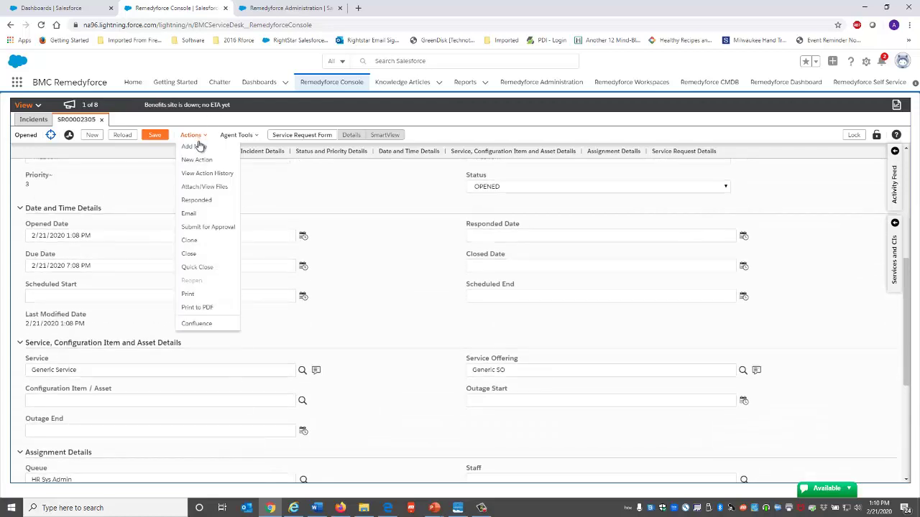
click(210, 227)
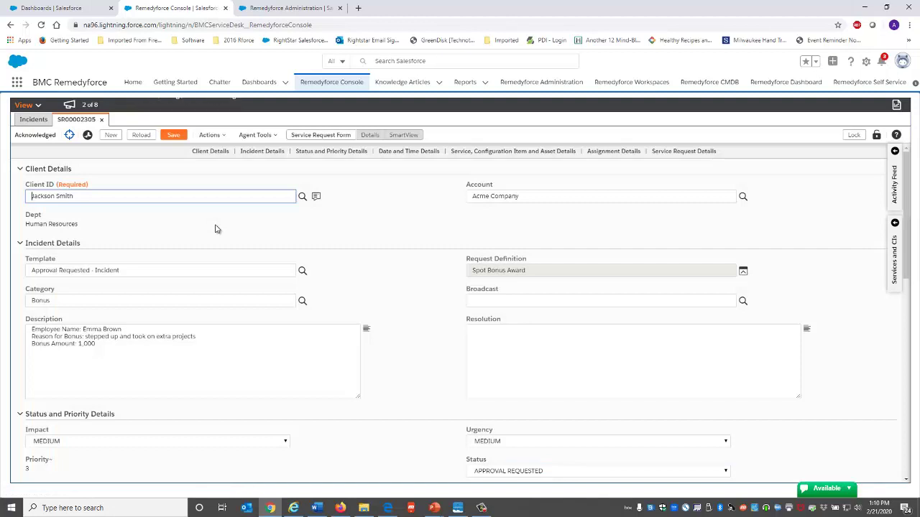
Switch to the Self Service phone app, approve the newest incident approval request from its notification without comments, and return to the home screen.
click(458, 507)
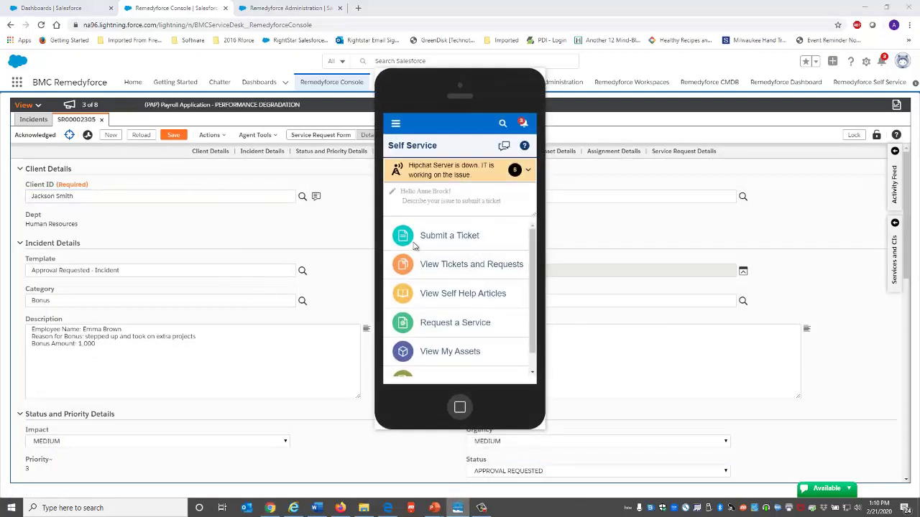
click(523, 124)
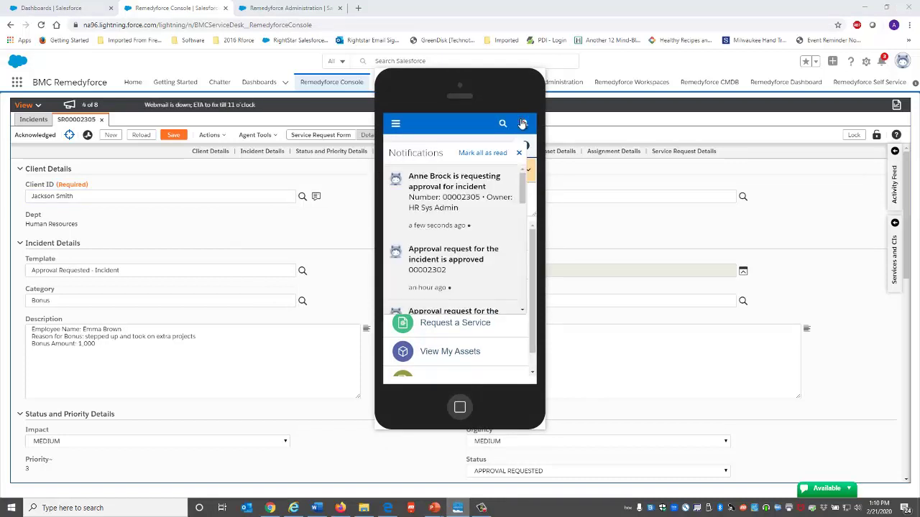
click(485, 190)
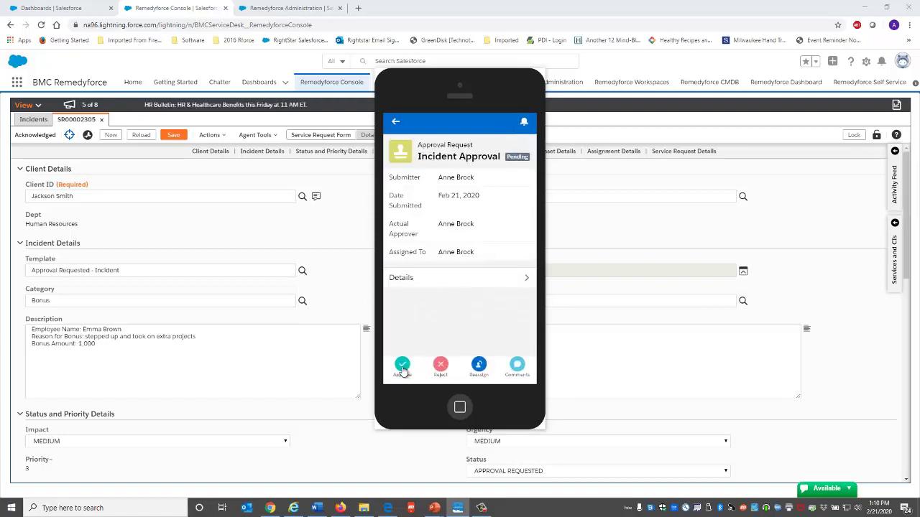
click(402, 369)
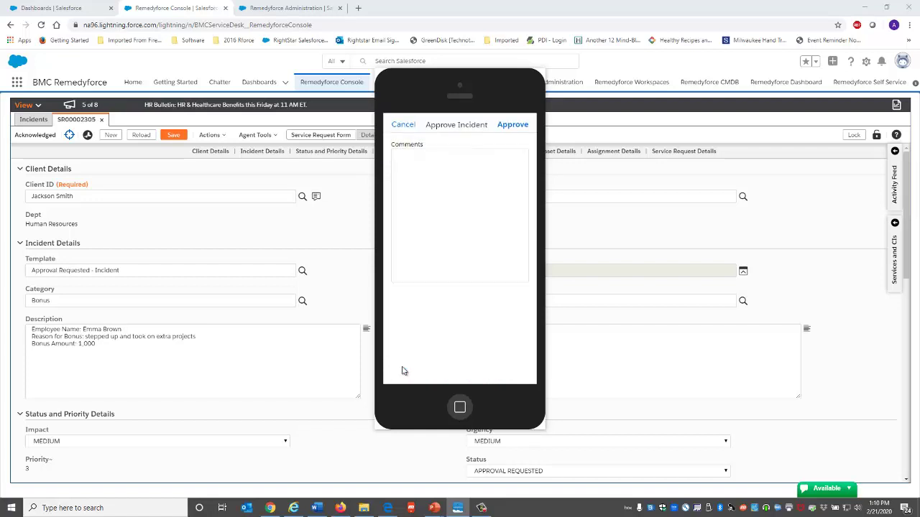
click(514, 126)
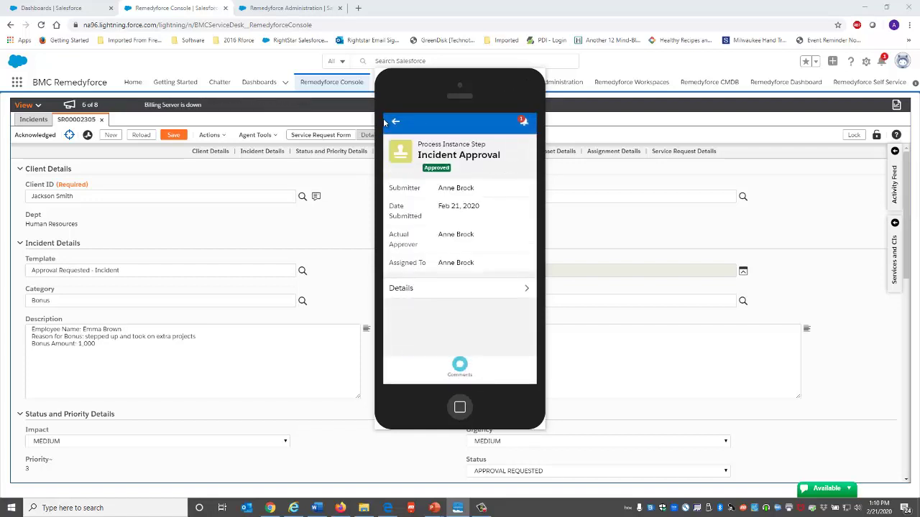
click(395, 122)
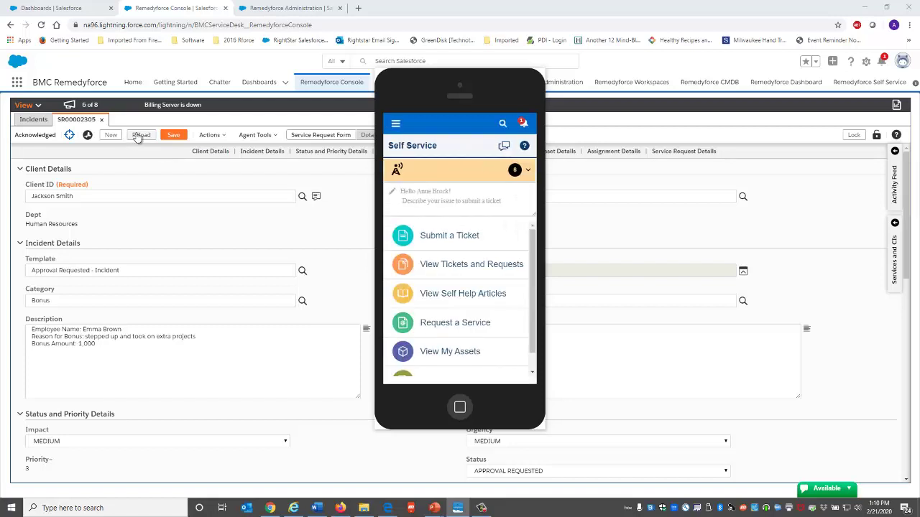
Reload the Spot Bonus Award service request in the console and minimize the phone app window.
click(141, 136)
right_click(492, 92)
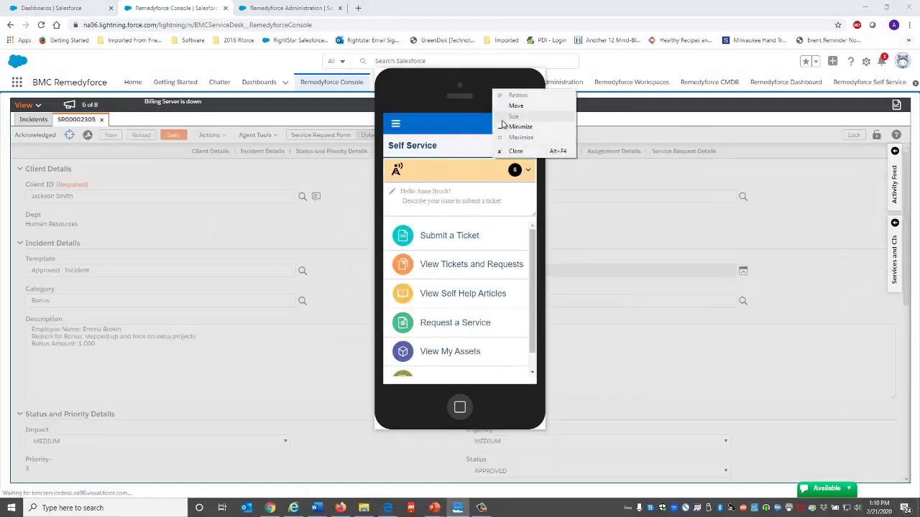
click(511, 127)
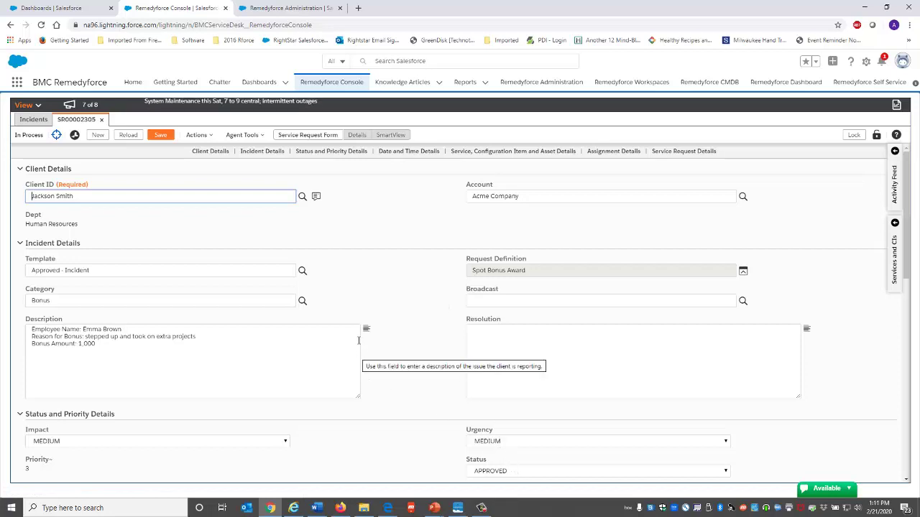
Review the approved request's assignment and client details, and view its service targets before closing their window.
click(603, 152)
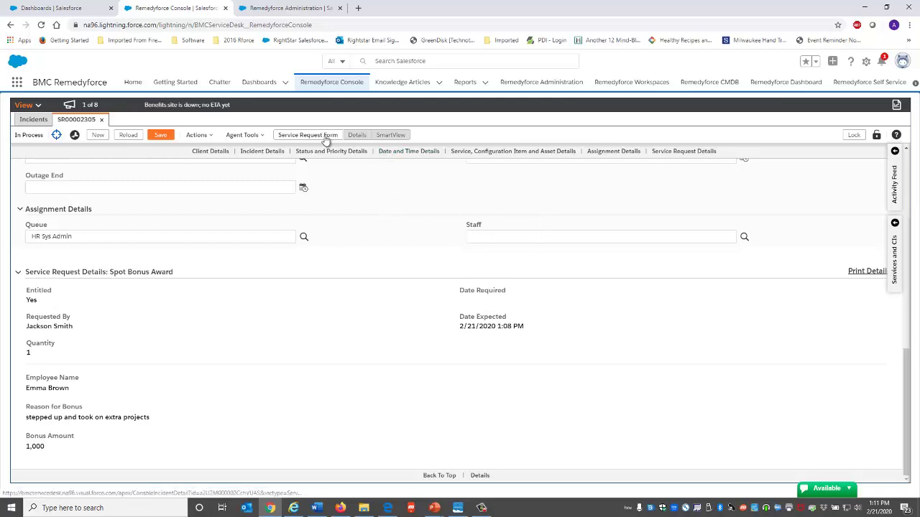
click(210, 152)
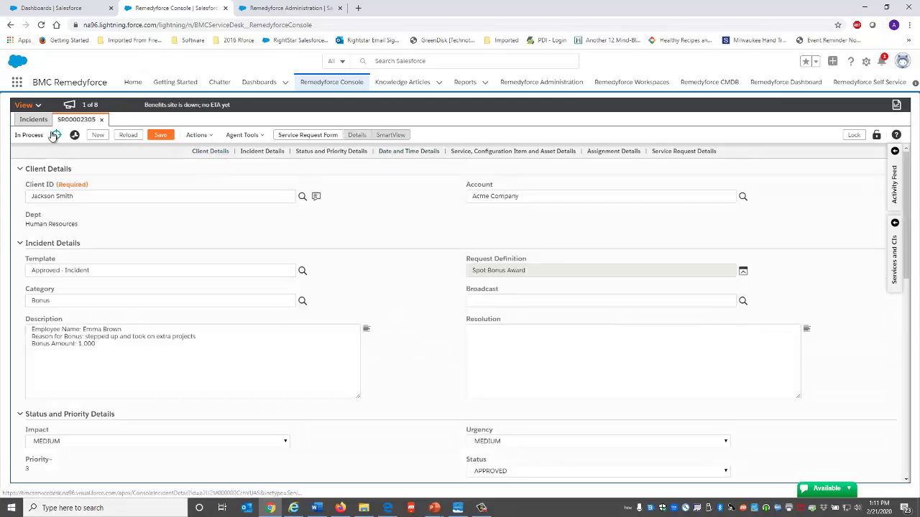
click(56, 135)
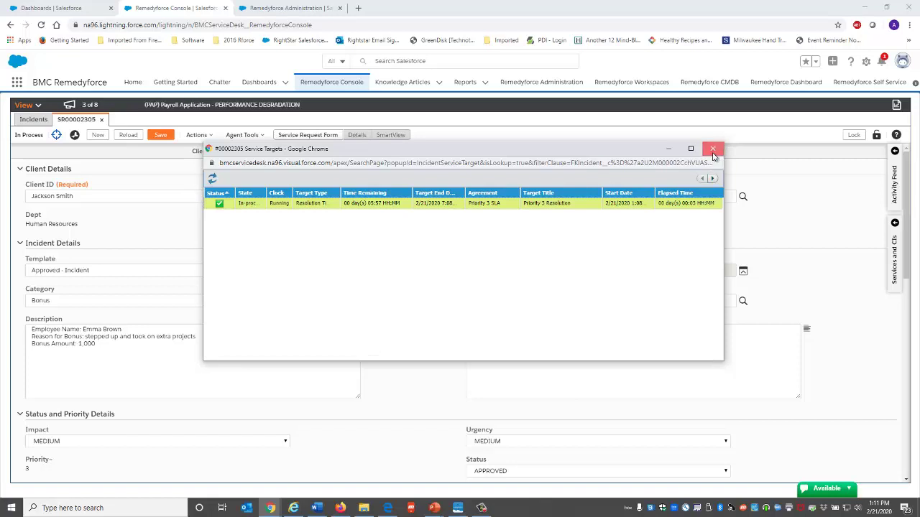
click(713, 149)
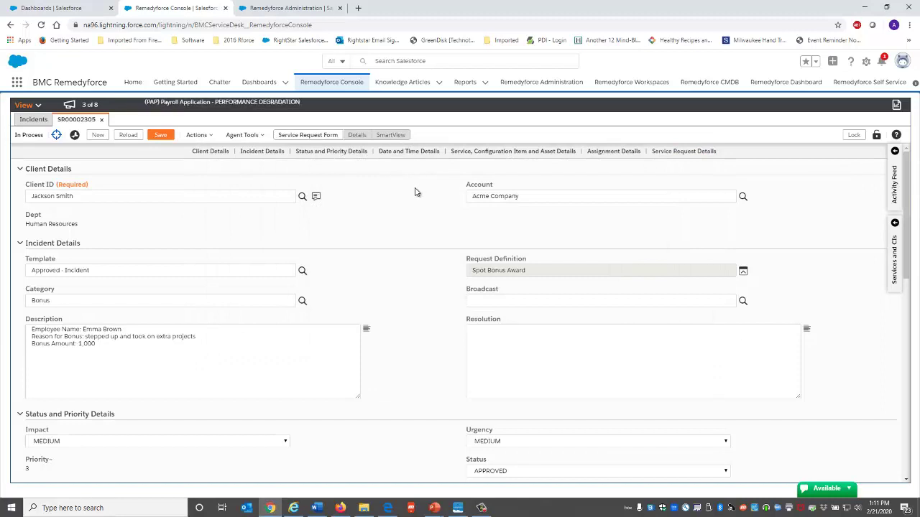
View the BMC Remedyforce Dashboard, and return to the service request in the Remedyforce Console.
click(77, 8)
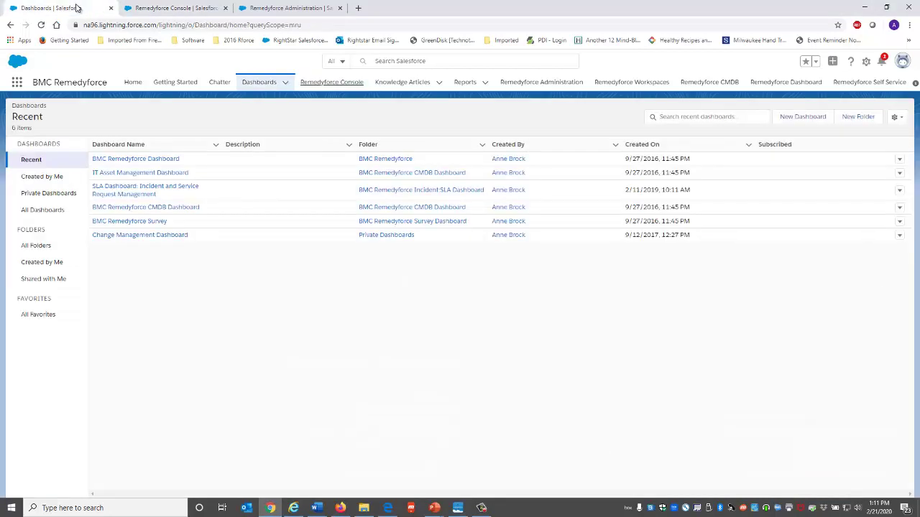
click(115, 159)
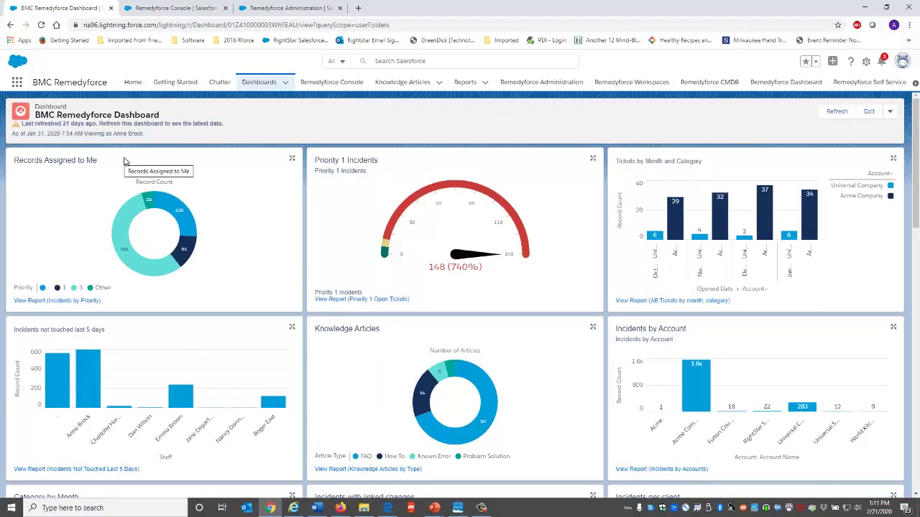
click(169, 9)
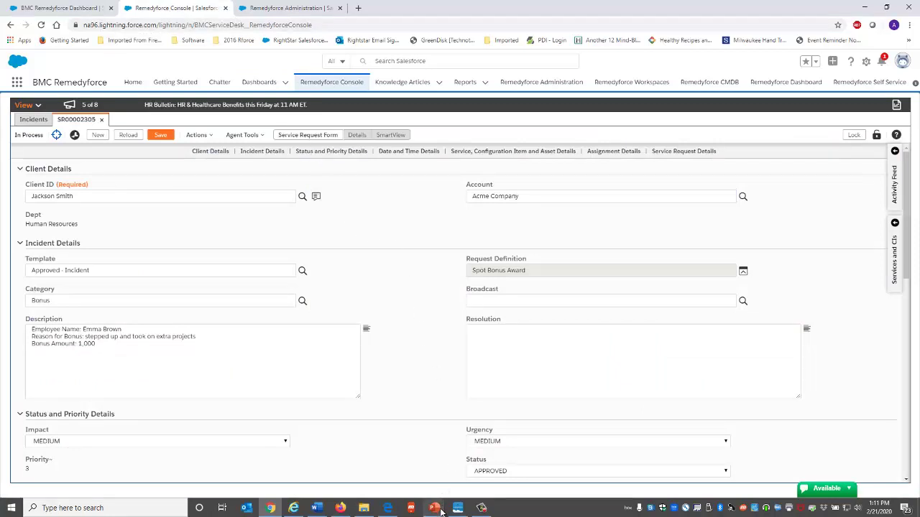
Switch to the running PowerPoint slide show and advance through the BMC Marketplace and AppExchange slides to the Contact RightStar slide.
mouse_move(434, 510)
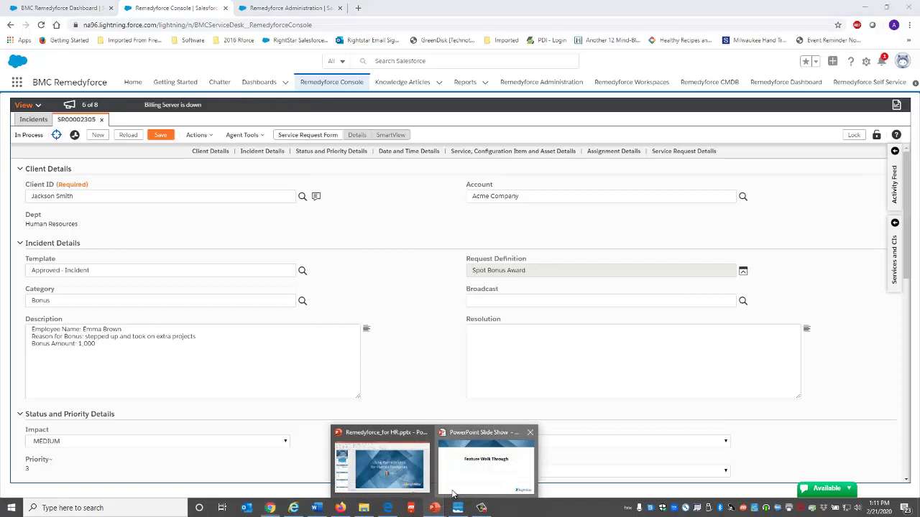
click(483, 467)
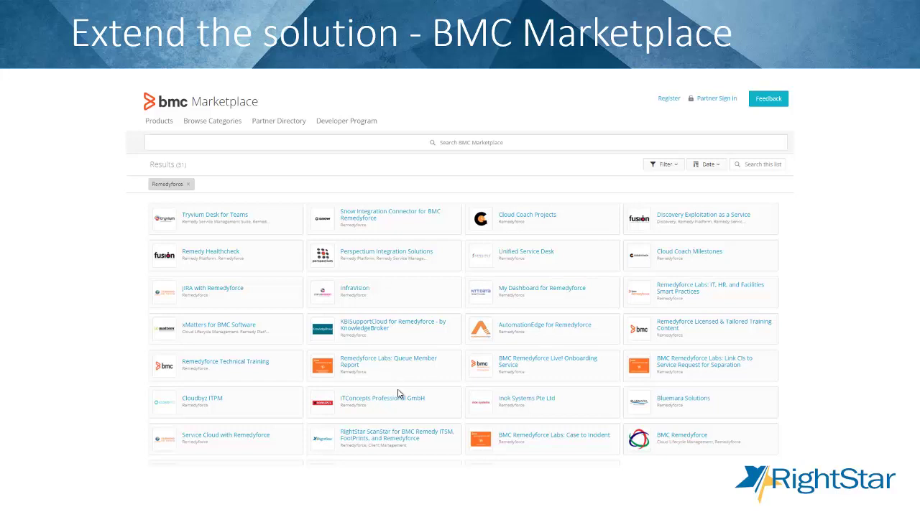
click(398, 394)
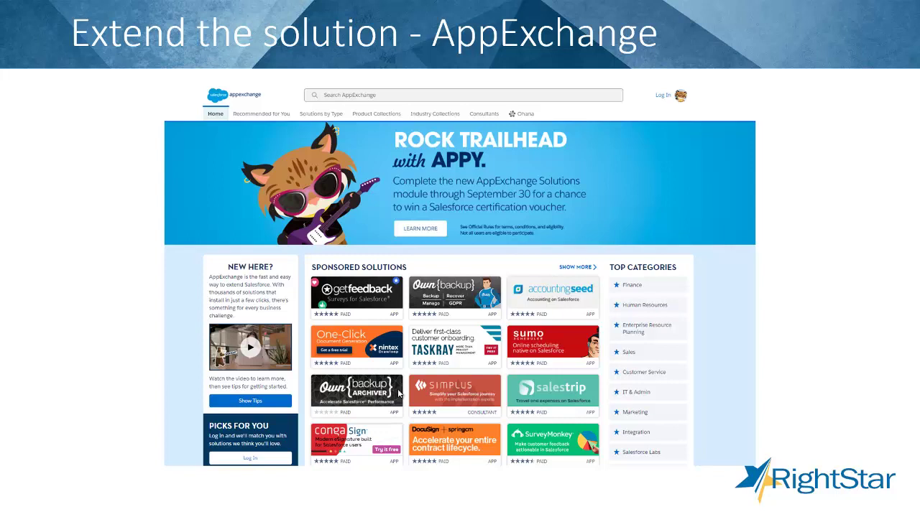
click(399, 393)
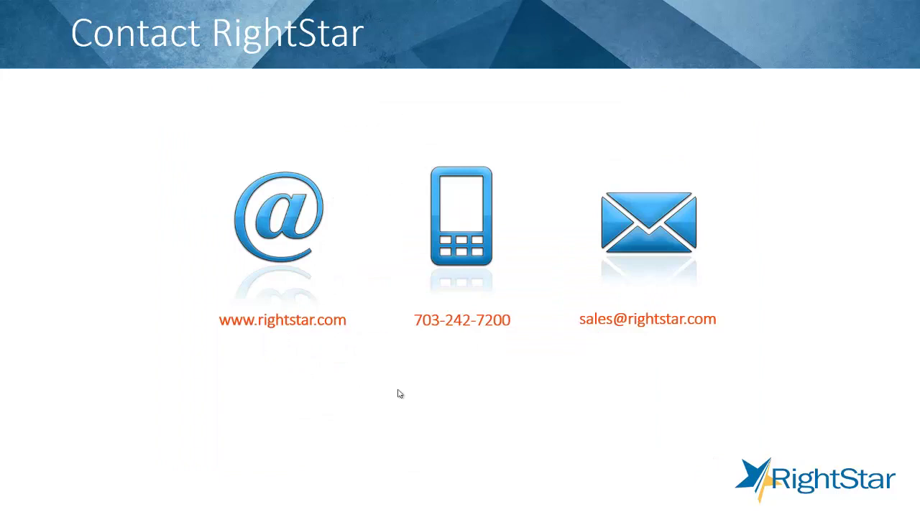